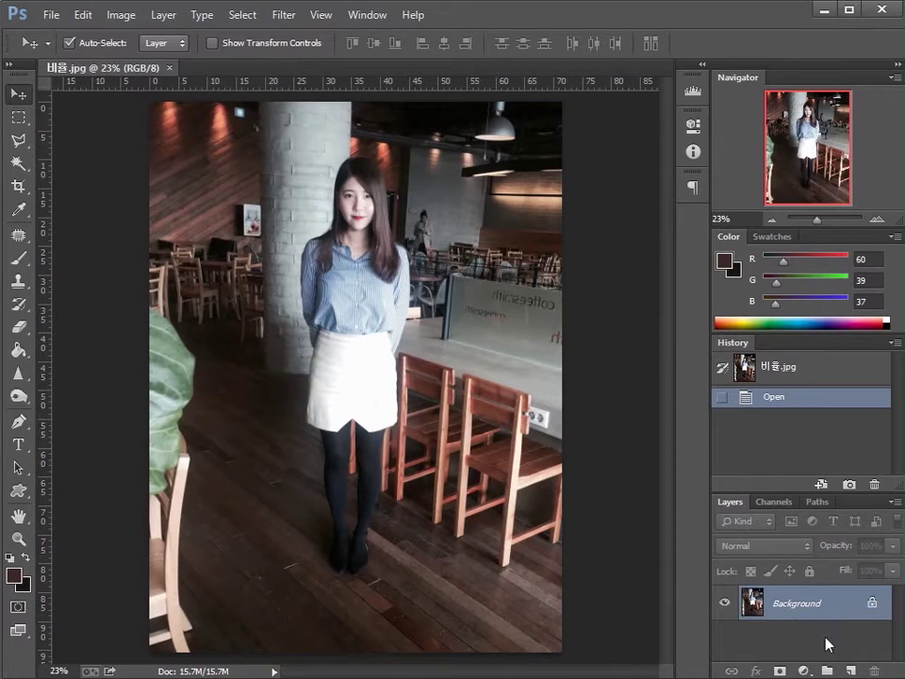
Step: Duplicate the Background layer and hide the original beneath the copy
left_click_drag(852, 626, 852, 669)
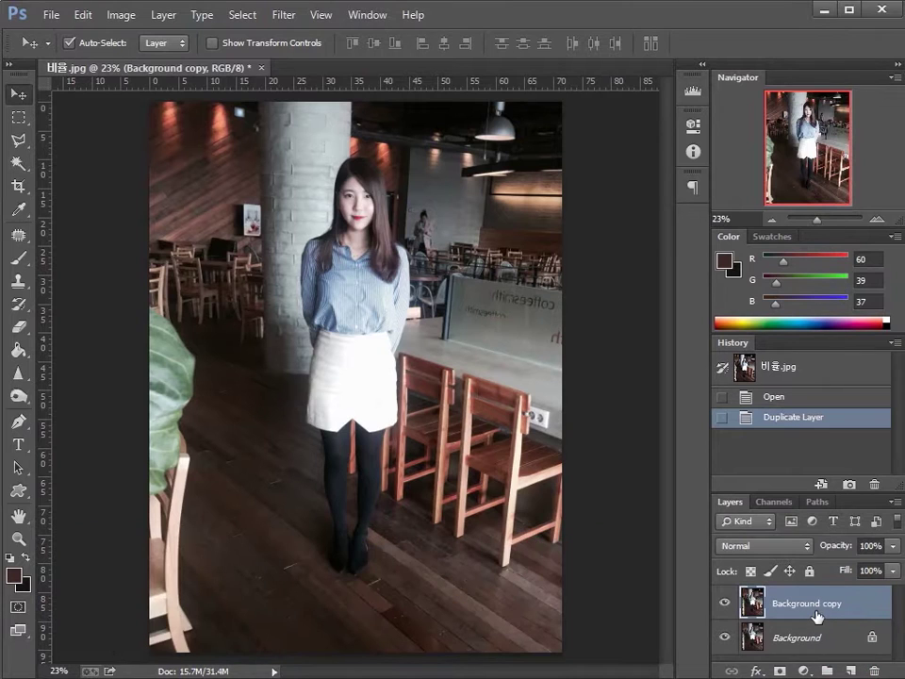
left_click(724, 637)
Step: Select the whole canvas, free-transform the copy by pulling its two upper corners slightly inward until the brick pillar stands vertical, and deselect
key("ctrl+a")
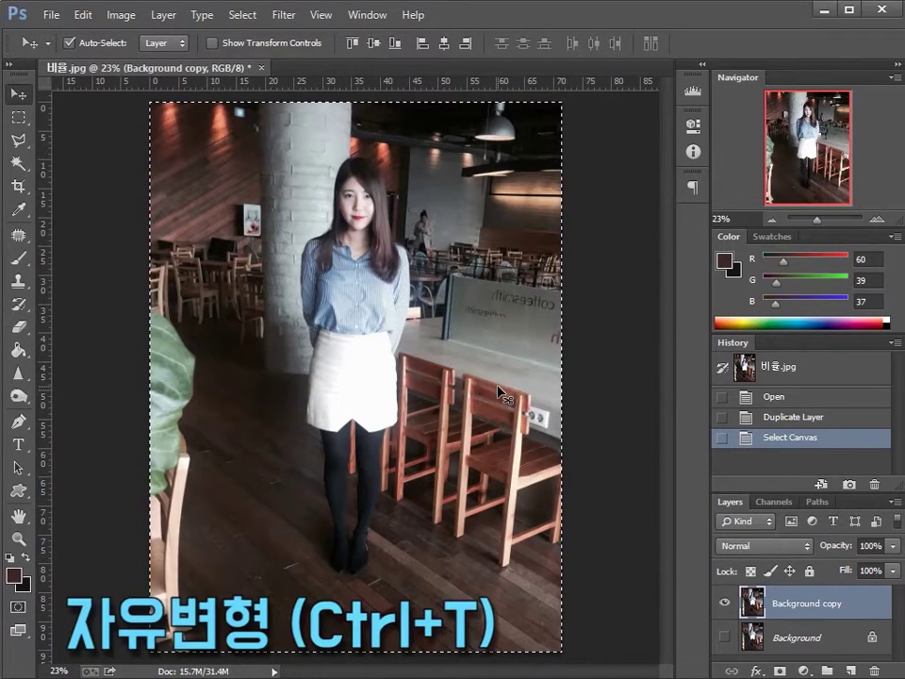
key("ctrl+t")
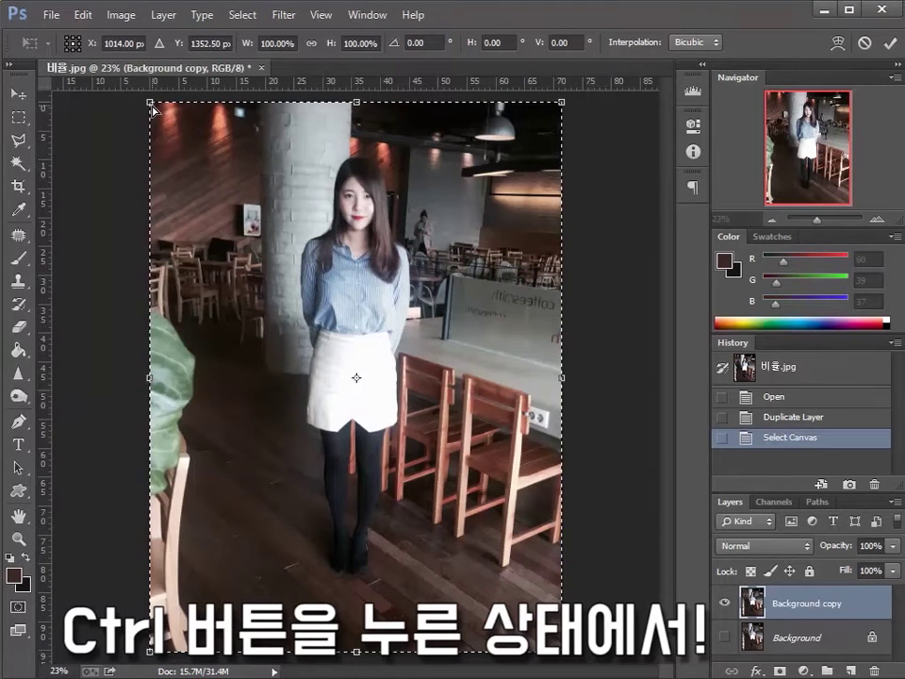
left_click_drag(153, 108, 159, 103)
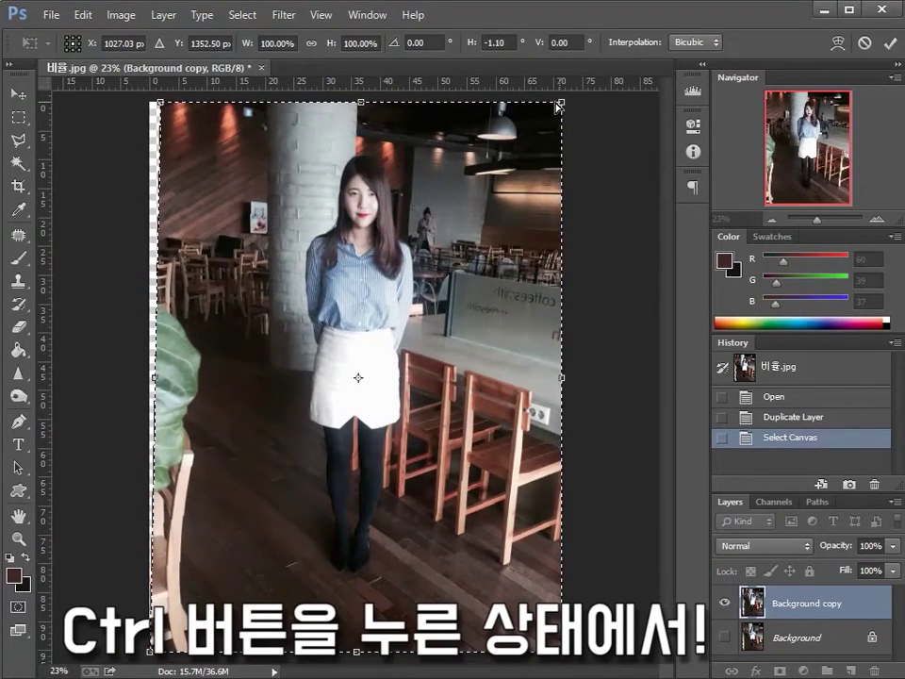
left_click_drag(563, 102, 541, 106)
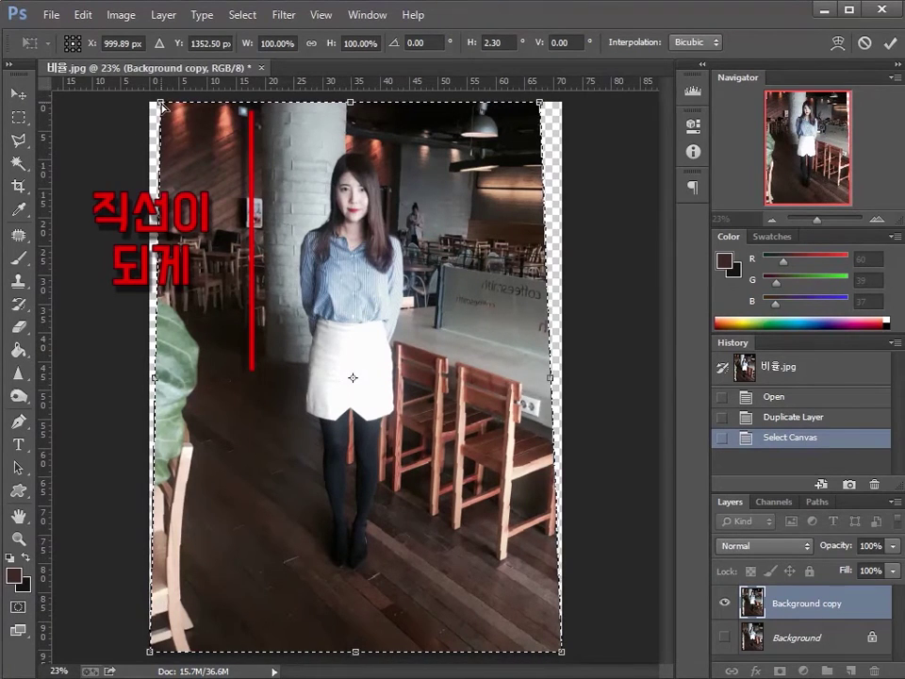
left_click_drag(163, 107, 162, 107)
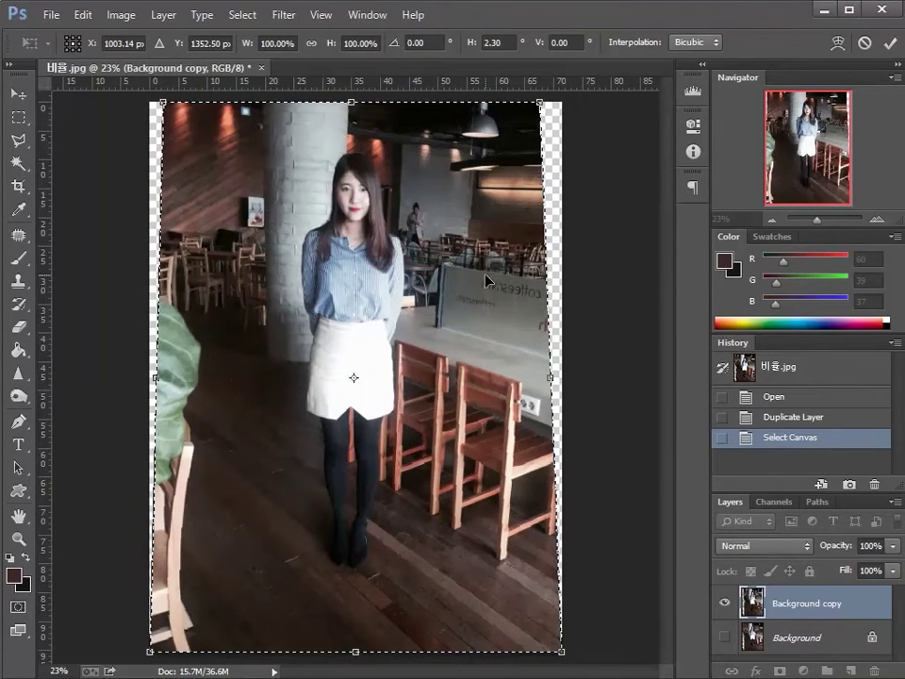
key("Return")
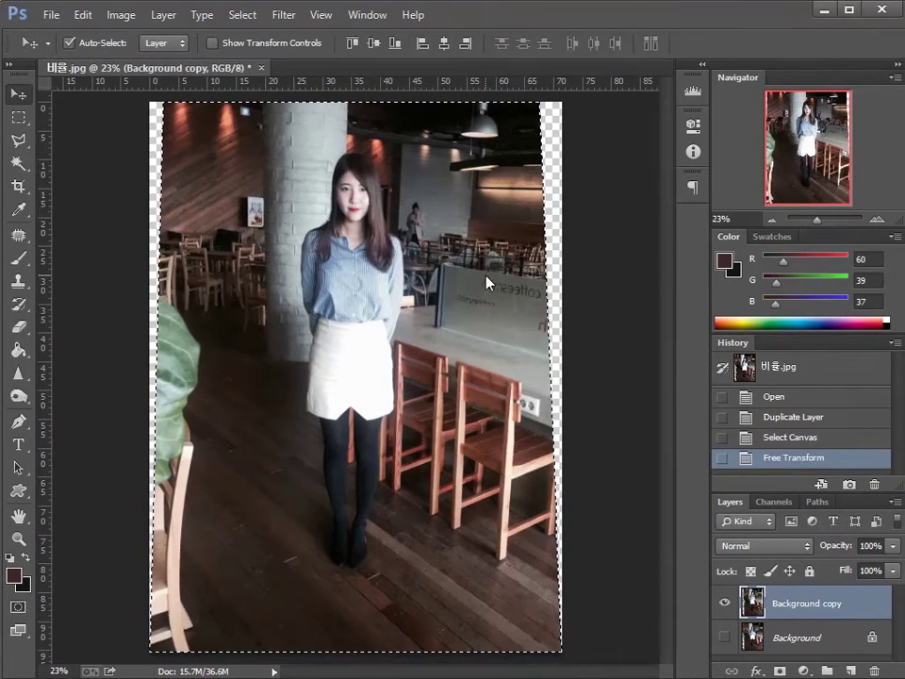
left_click(26, 116)
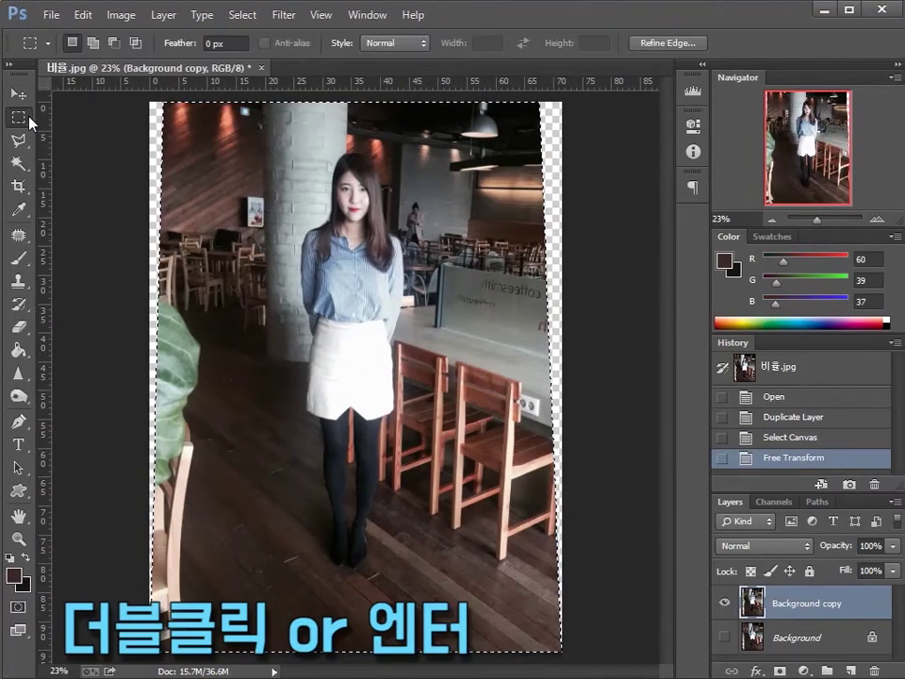
left_click(116, 192)
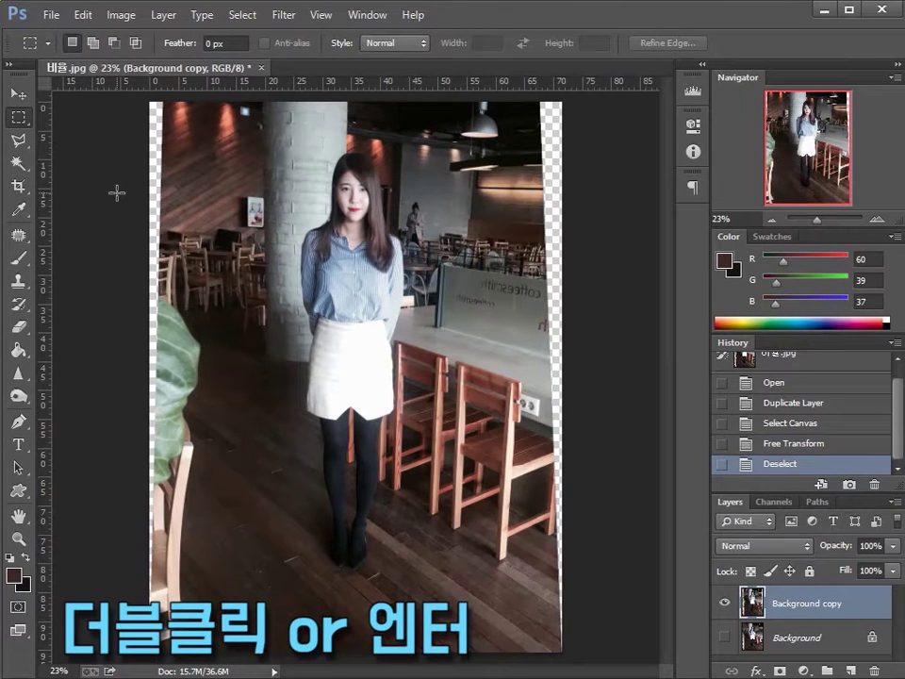
key("v")
left_click(132, 198)
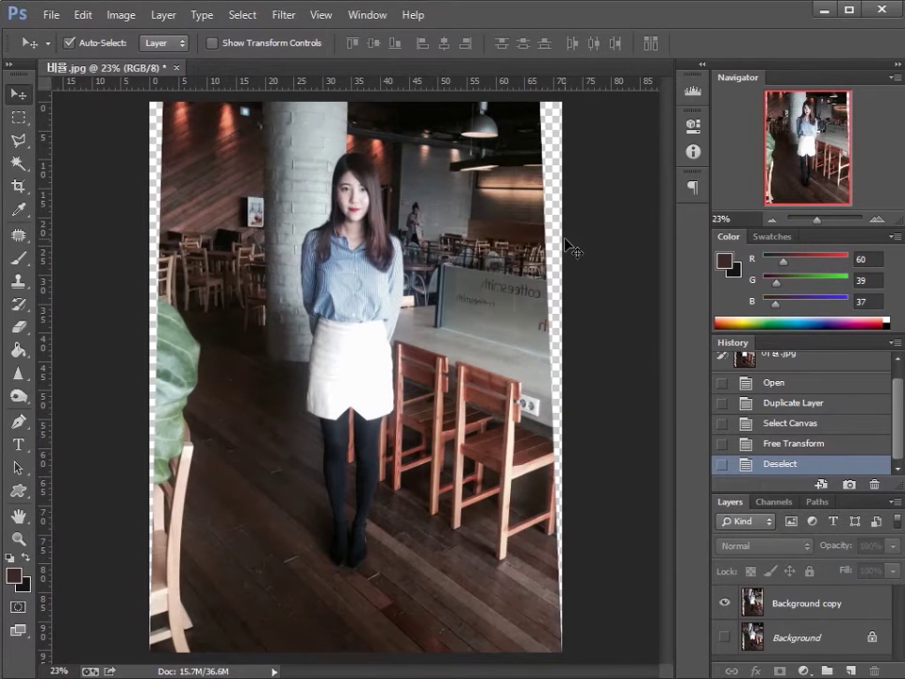
Step: Crop the photo in its original proportions to remove the transparent wedges along both sides
left_click(22, 191)
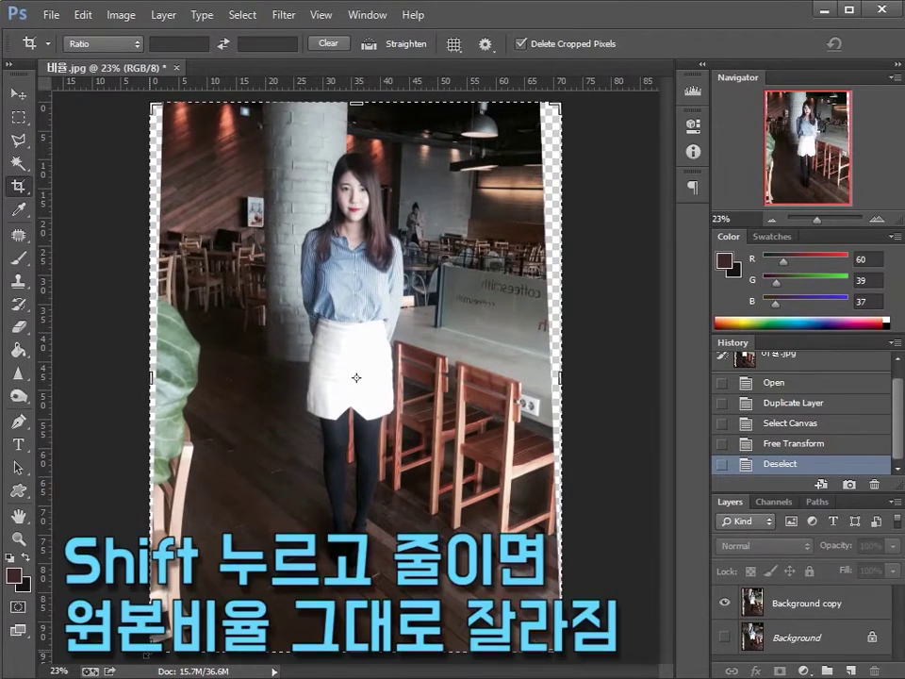
left_click_drag(151, 649, 217, 533)
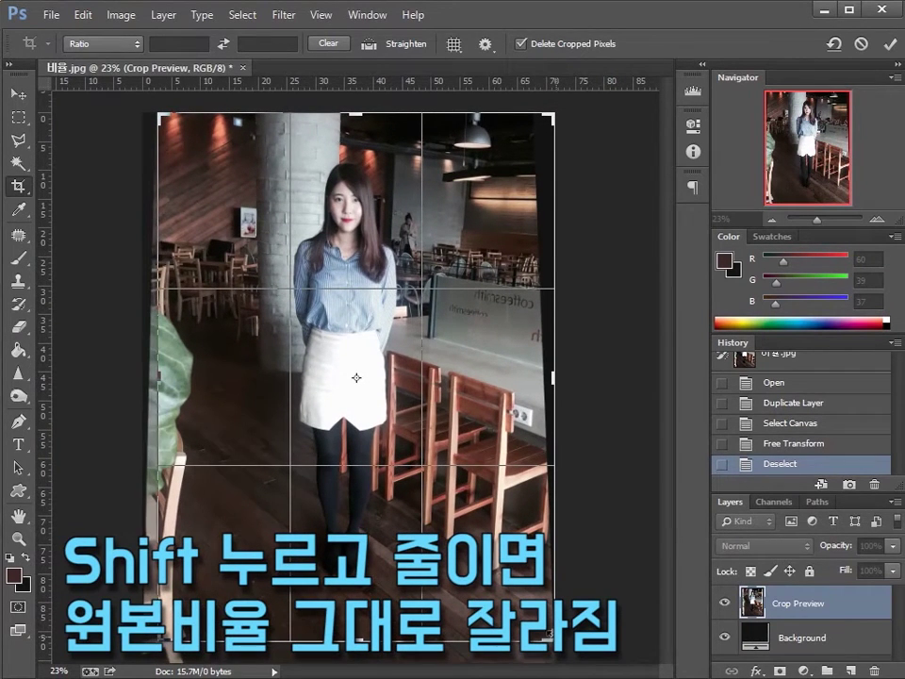
left_click_drag(552, 640, 536, 623)
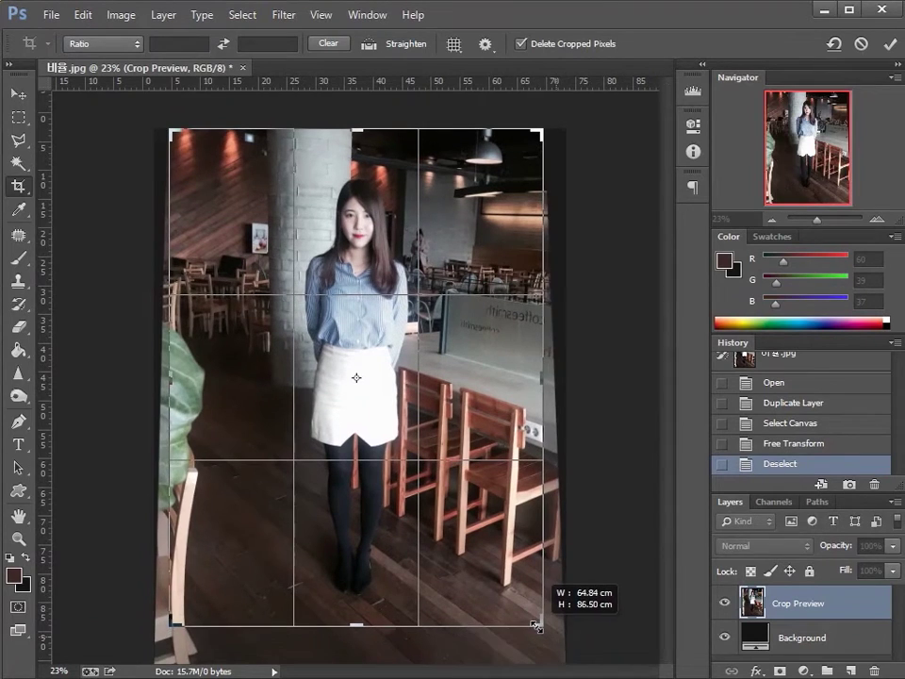
left_click_drag(170, 624, 176, 623)
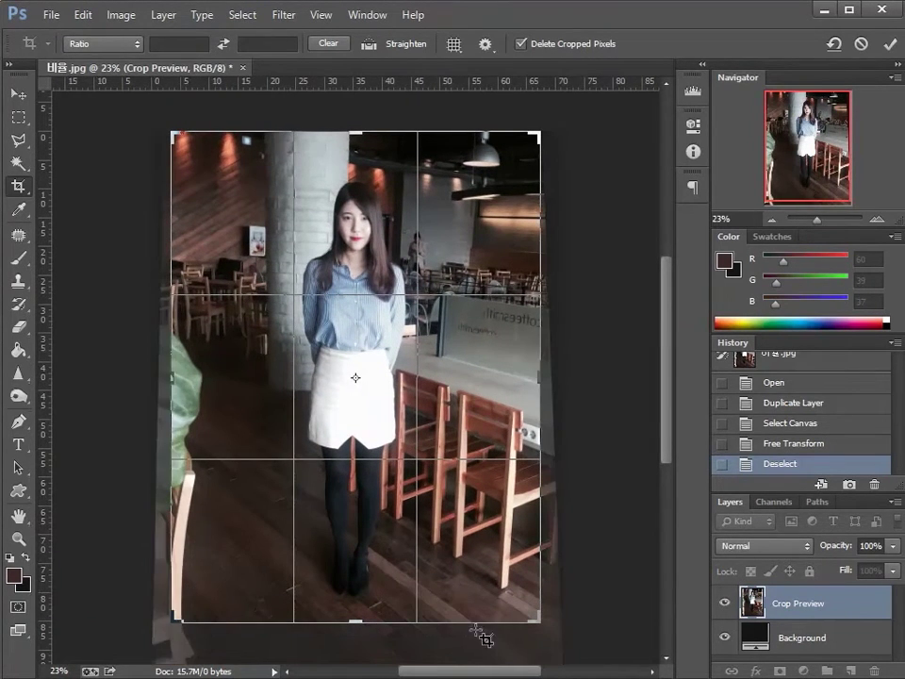
left_click_drag(538, 623, 534, 622)
key("Return")
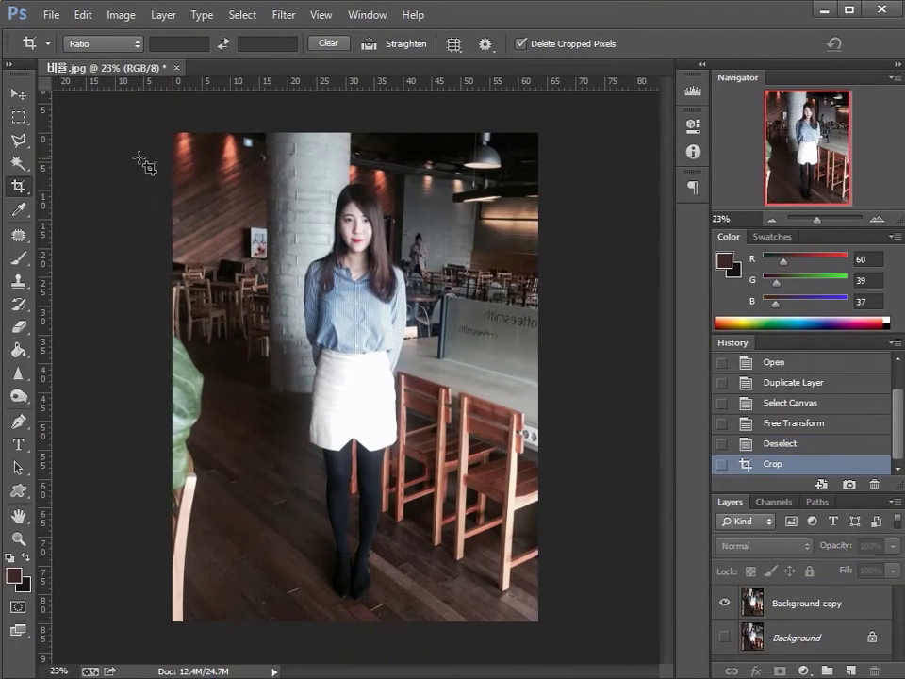
Step: On the Background copy layer, select a full-width rectangular strip from the photo's upper edge down to the woman's hairline
left_click(23, 96)
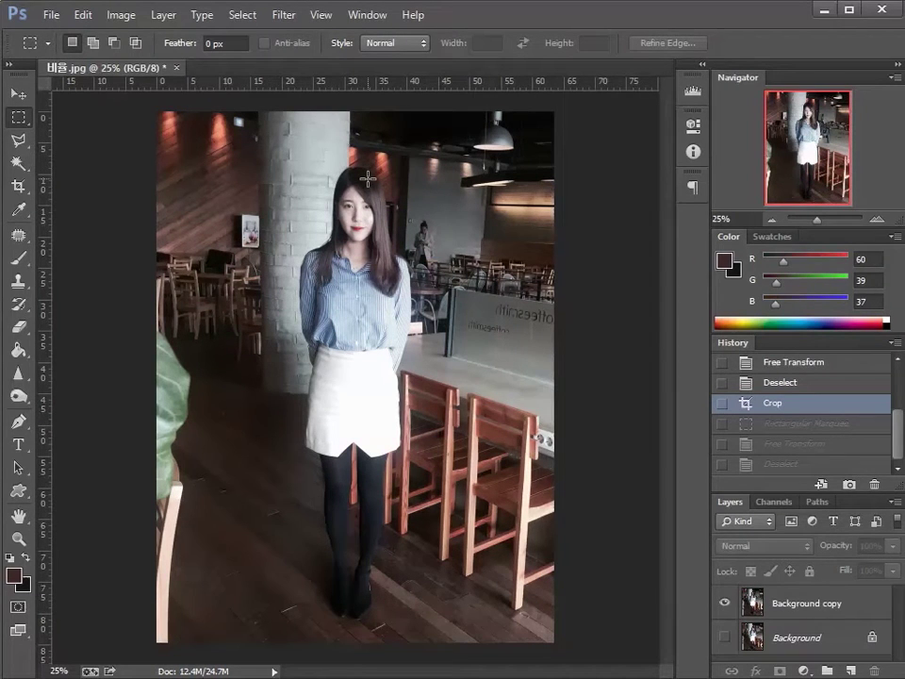
left_click(817, 607)
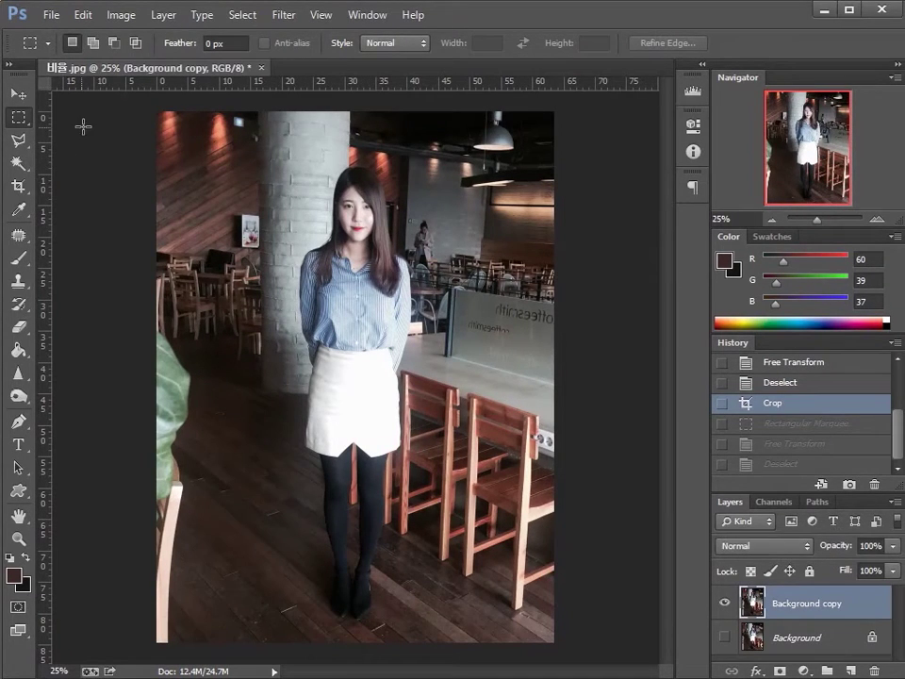
left_click_drag(117, 95, 591, 183)
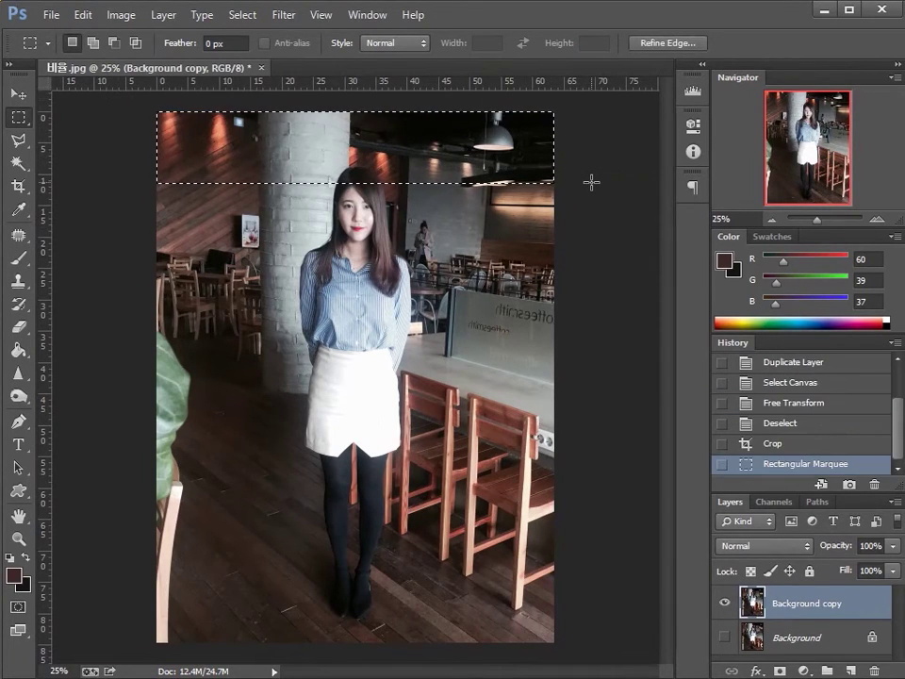
key("ctrl+plus")
key("ctrl+plus")
key("ctrl+plus")
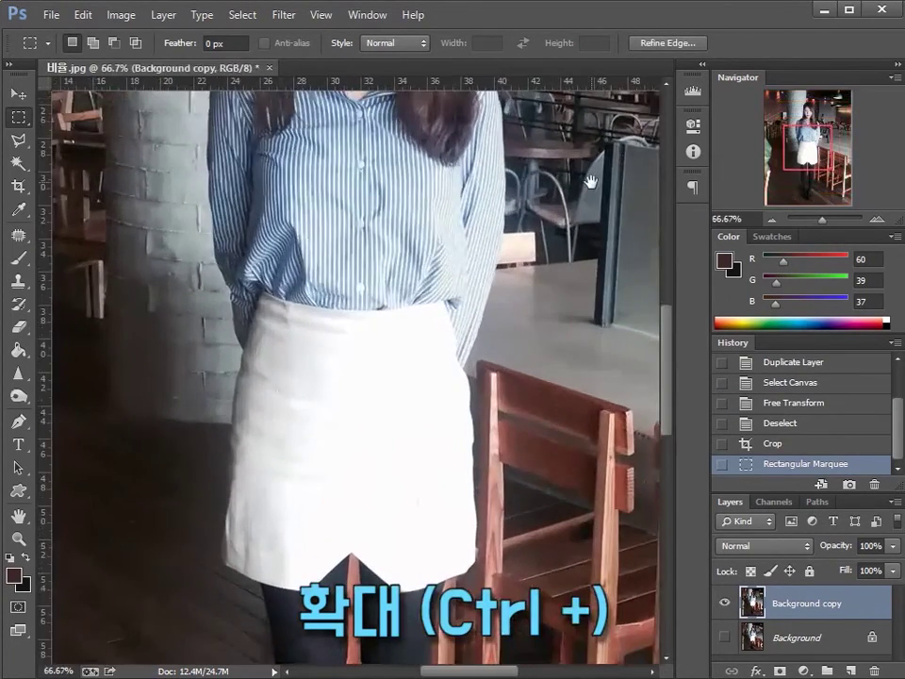
left_click_drag(591, 181, 479, 495)
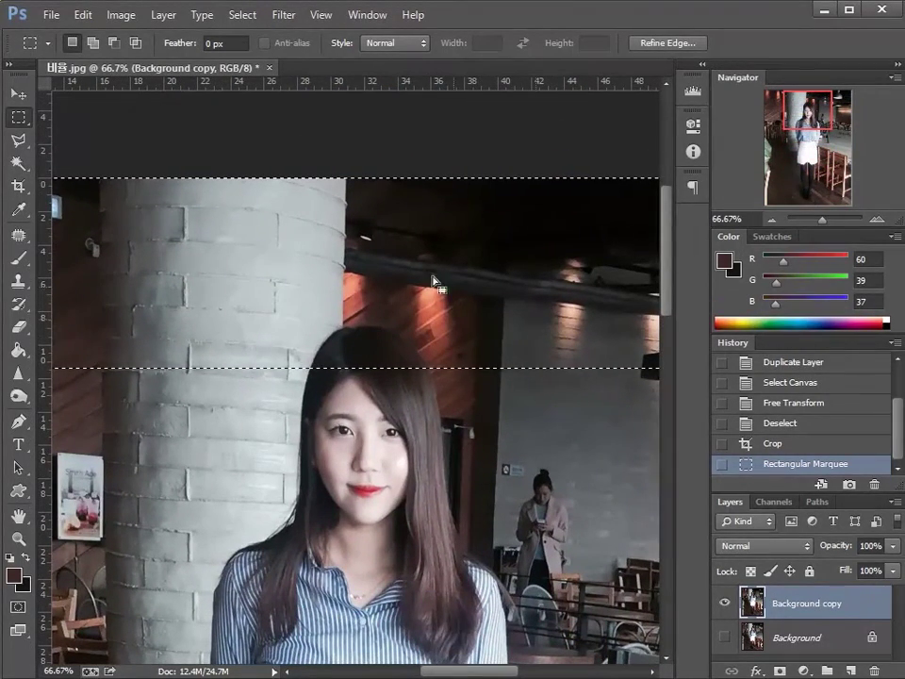
Step: Try compressing the selected strip to 83.33% height from its upper edge, and revert to the marquee selection
key("ctrl+t")
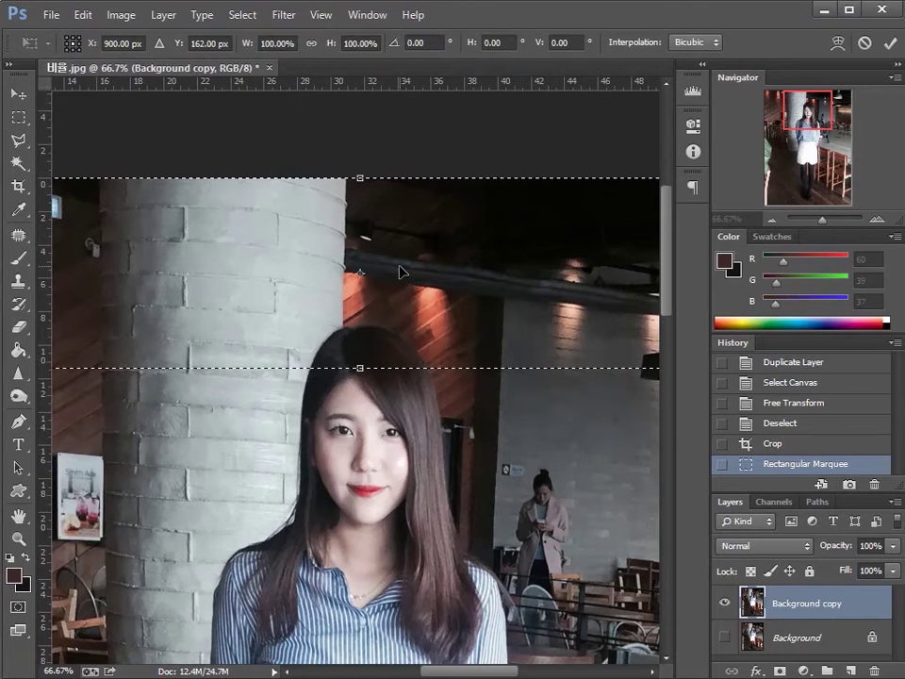
left_click_drag(359, 178, 359, 212)
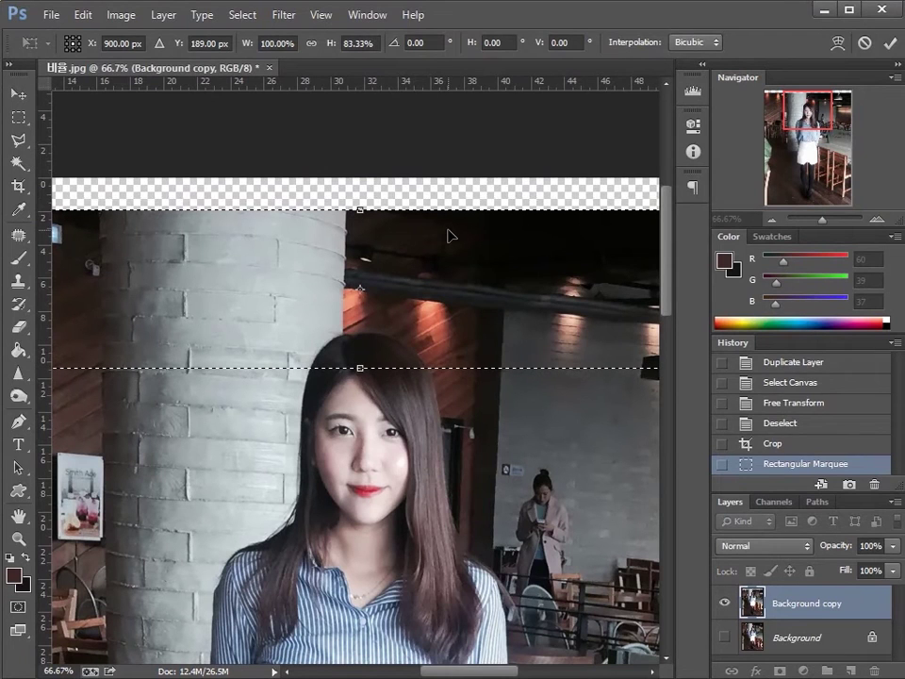
key("Return")
key("ctrl+d")
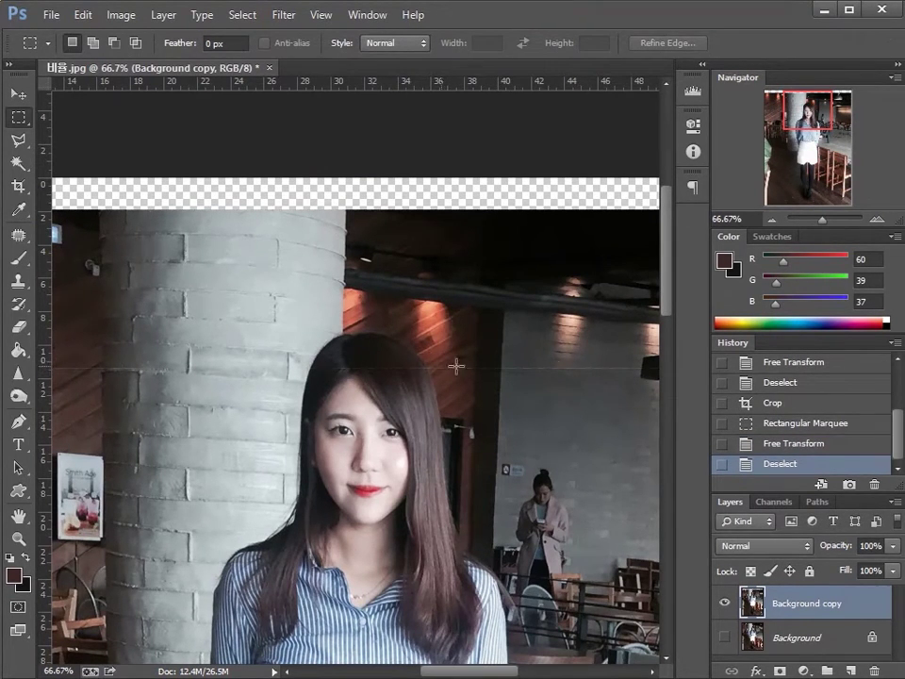
left_click(777, 441)
left_click(783, 432)
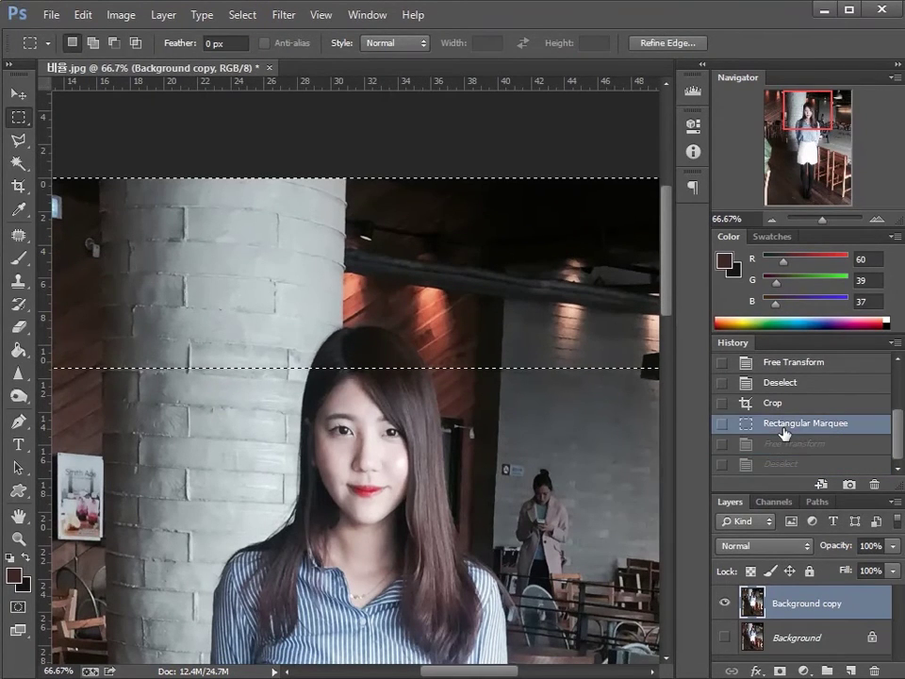
Step: Free-transform the selected strip to 85.19% height by lowering its upper edge, flattening the crown of the head, and deselect
key("ctrl+t")
left_click_drag(362, 181, 378, 212)
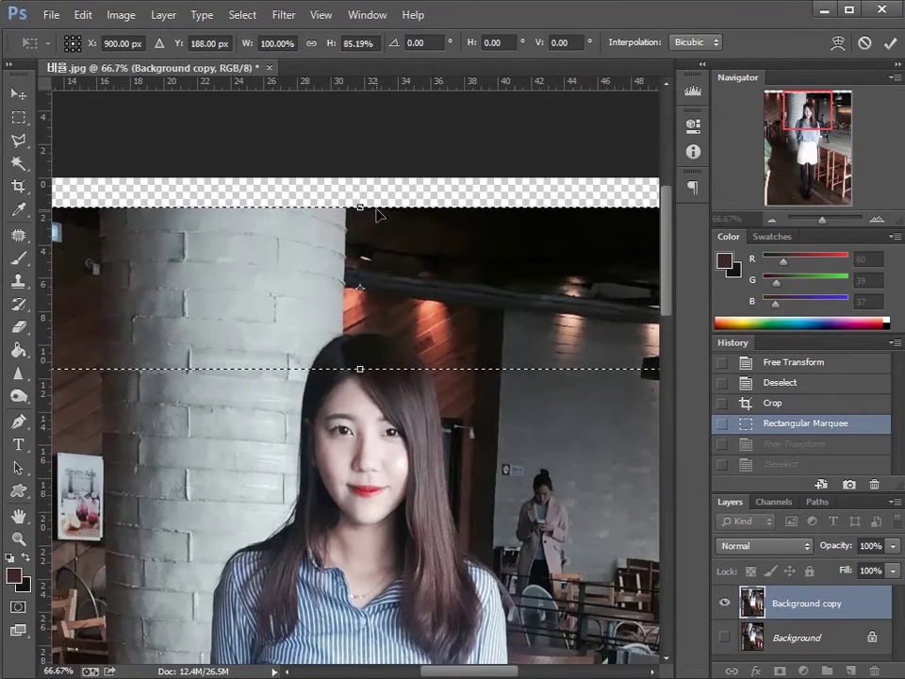
key("Return")
key("ctrl+d")
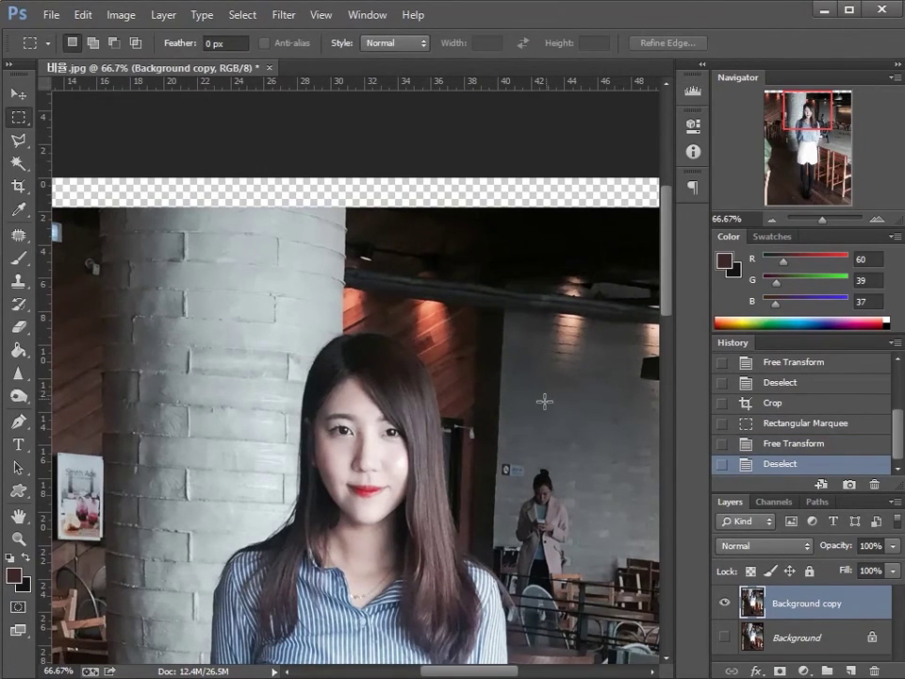
key("ctrl+minus")
key("ctrl+minus")
key("ctrl+minus")
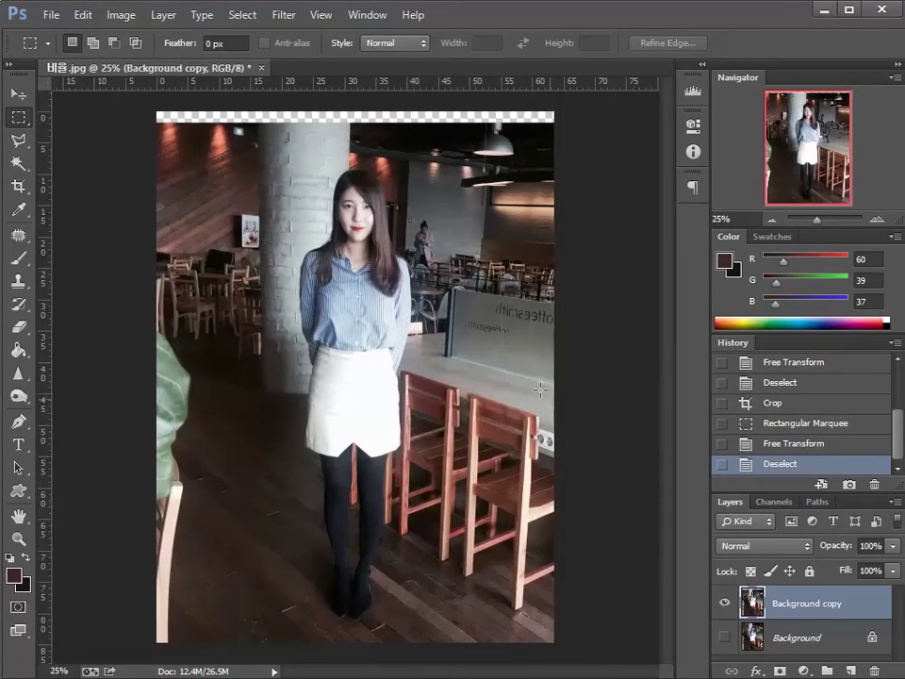
Step: Try cropping off the transparent band above the photo, and undo that crop
left_click(17, 186)
left_click_drag(350, 108, 350, 122)
key("Return")
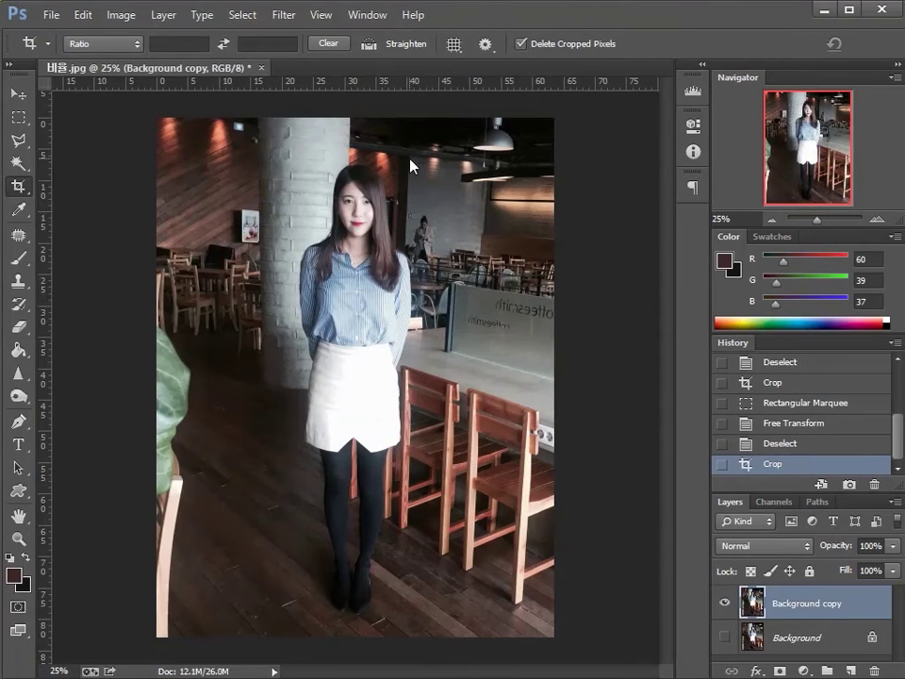
left_click(783, 443)
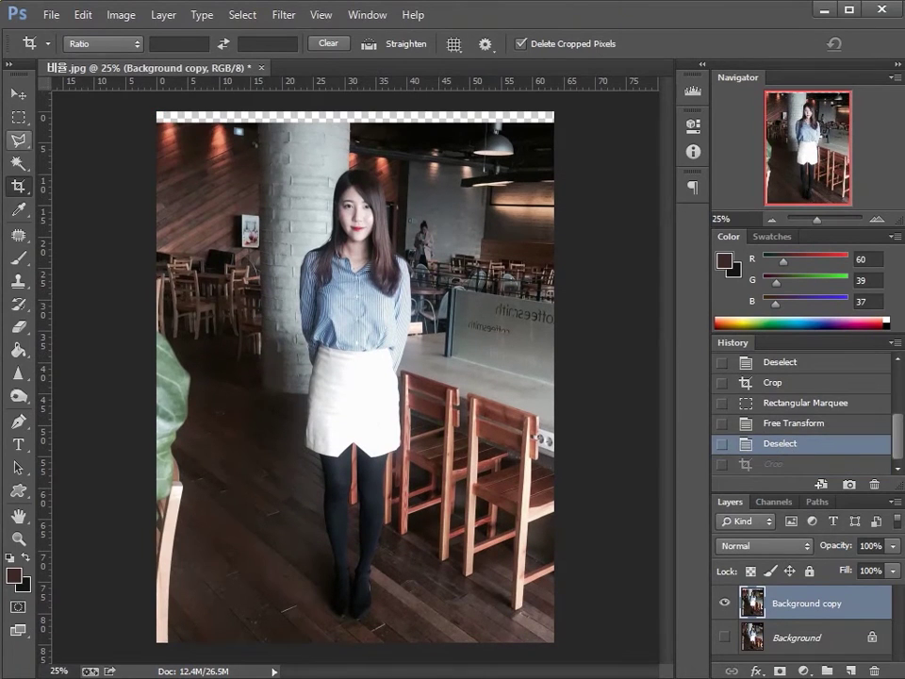
Step: Select a full-width strip above the woman's head, stretch it upward to about 127% height to fill the transparent band, and deselect
left_click(11, 119)
left_click_drag(93, 101, 651, 162)
key("ctrl+t")
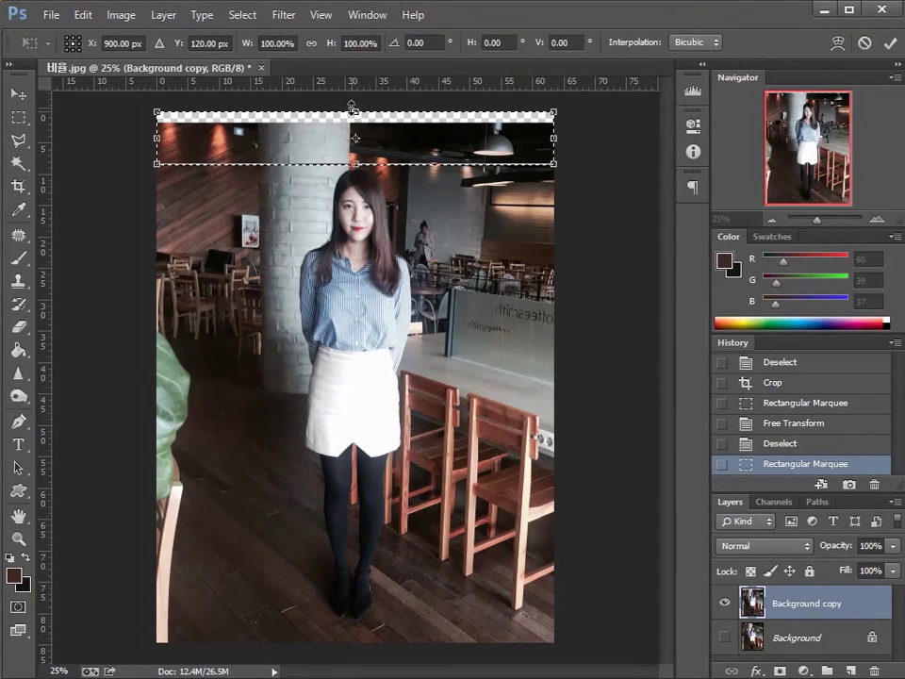
left_click_drag(350, 112, 351, 105)
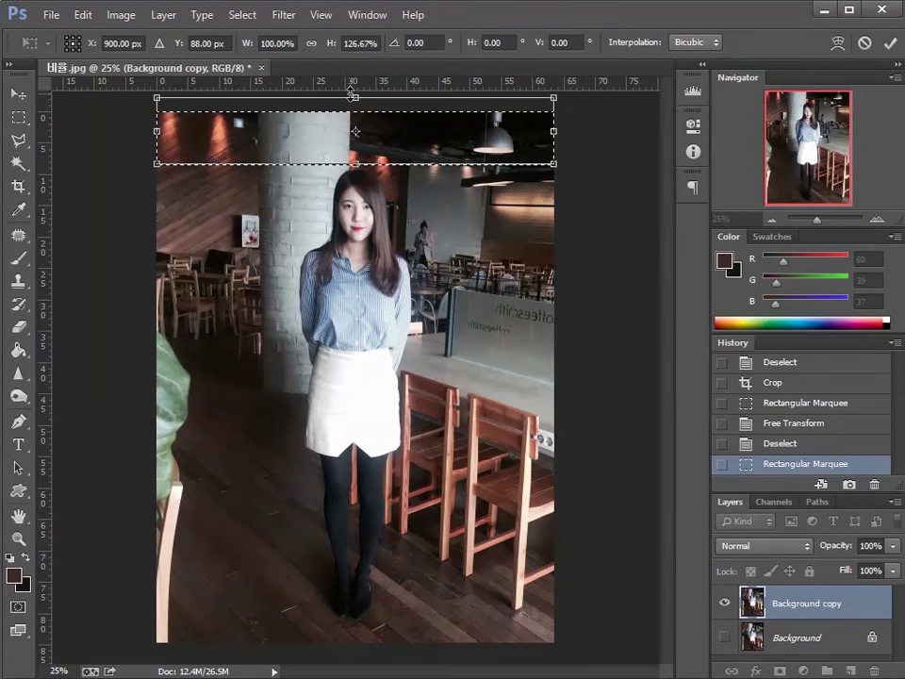
key("Return")
key("ctrl+d")
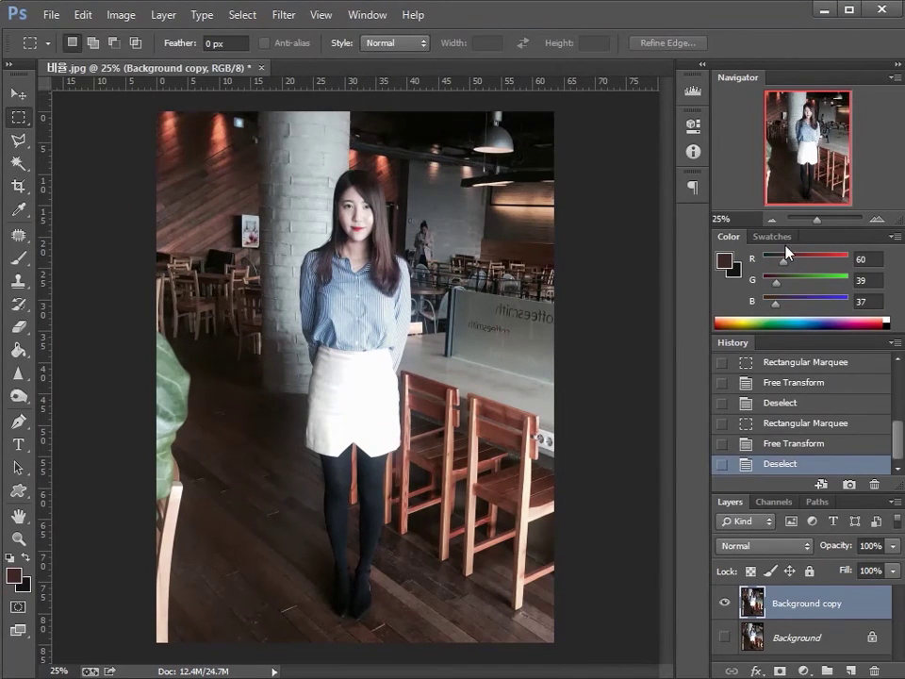
Step: Compare the retouched copy with the original photo by toggling the visibility of the Background copy layer
left_click(727, 615)
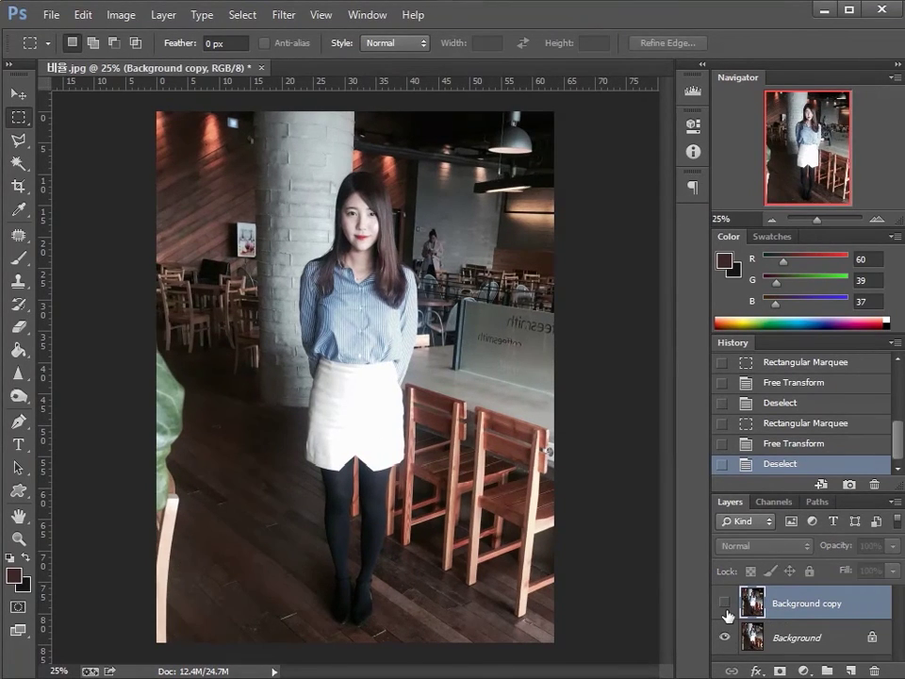
left_click(727, 615)
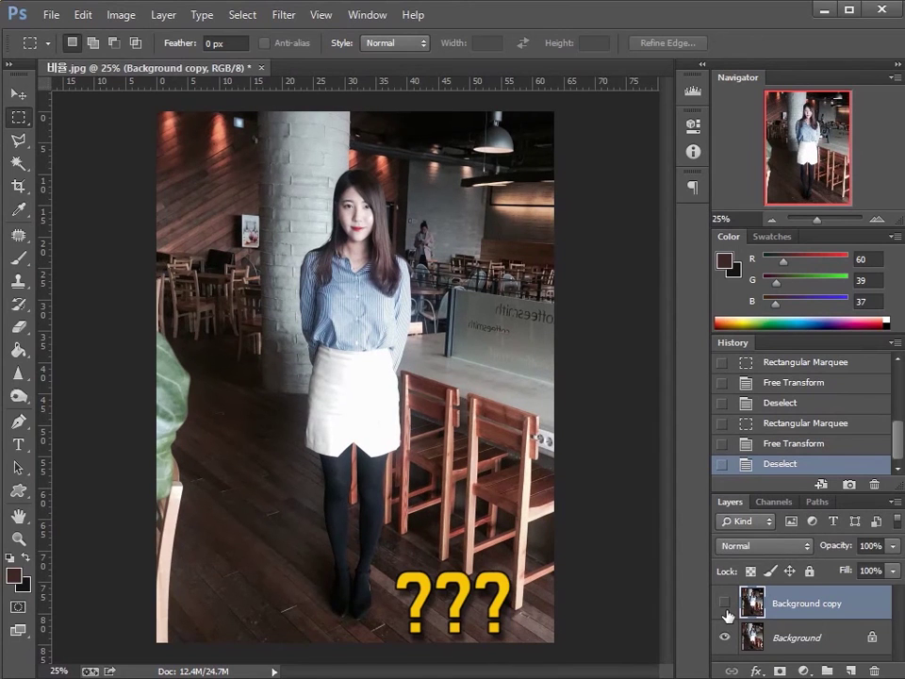
left_click(724, 603)
left_click(727, 615)
left_click(726, 604)
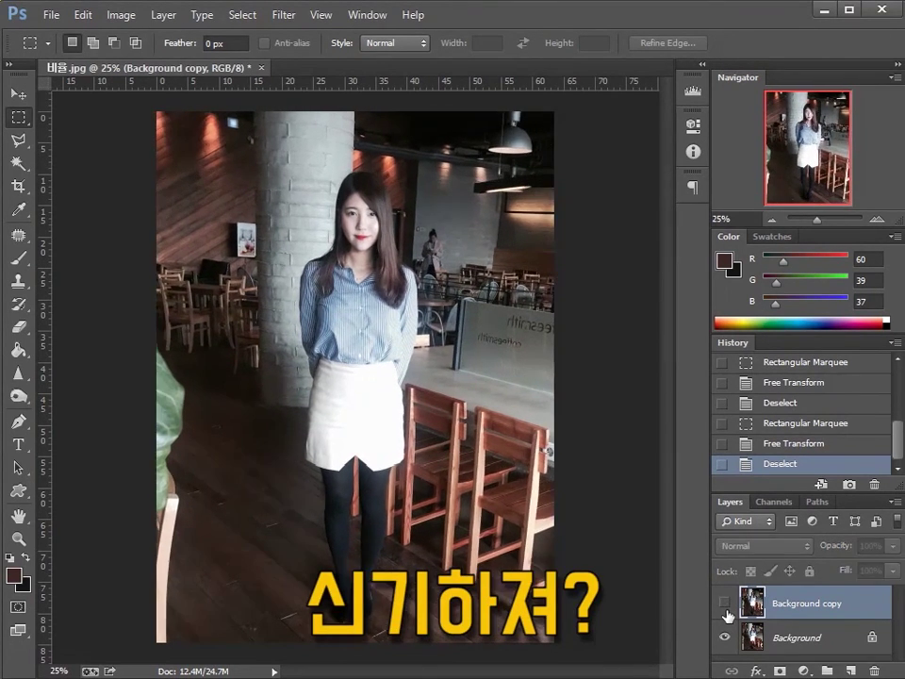
left_click(726, 612)
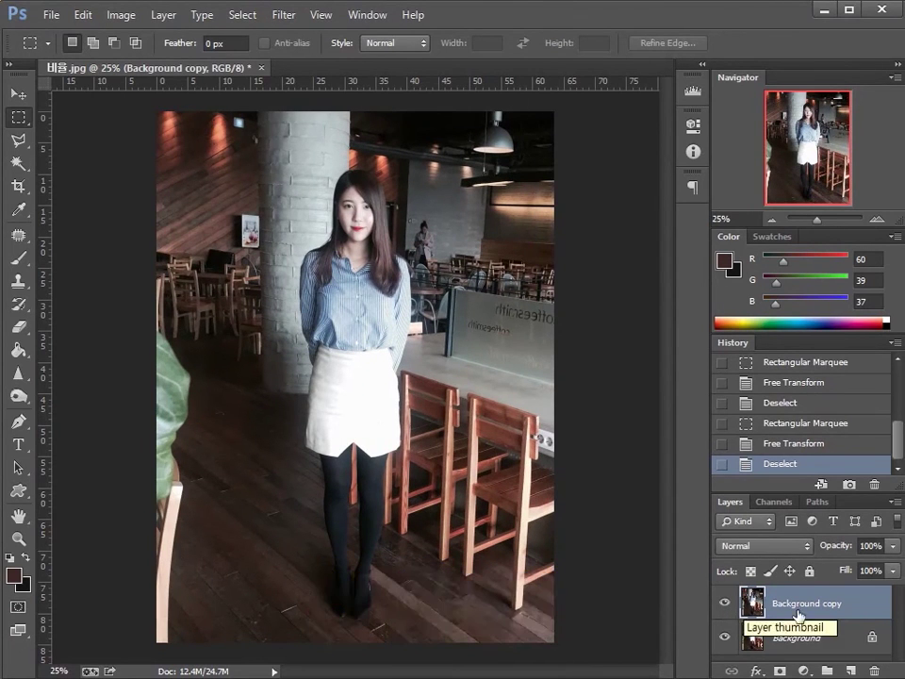